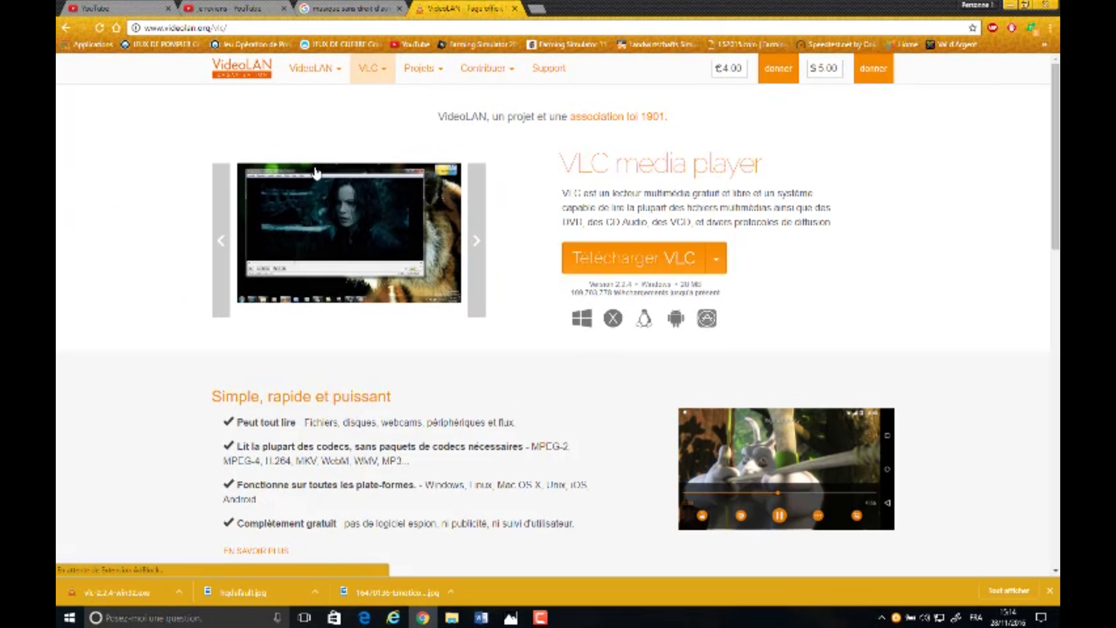
Download VLC media player 2.2.4 for Windows from the VideoLAN page and keep the vlc-2.2.4-win32.exe file
drag(533, 205, 688, 260)
click(830, 249)
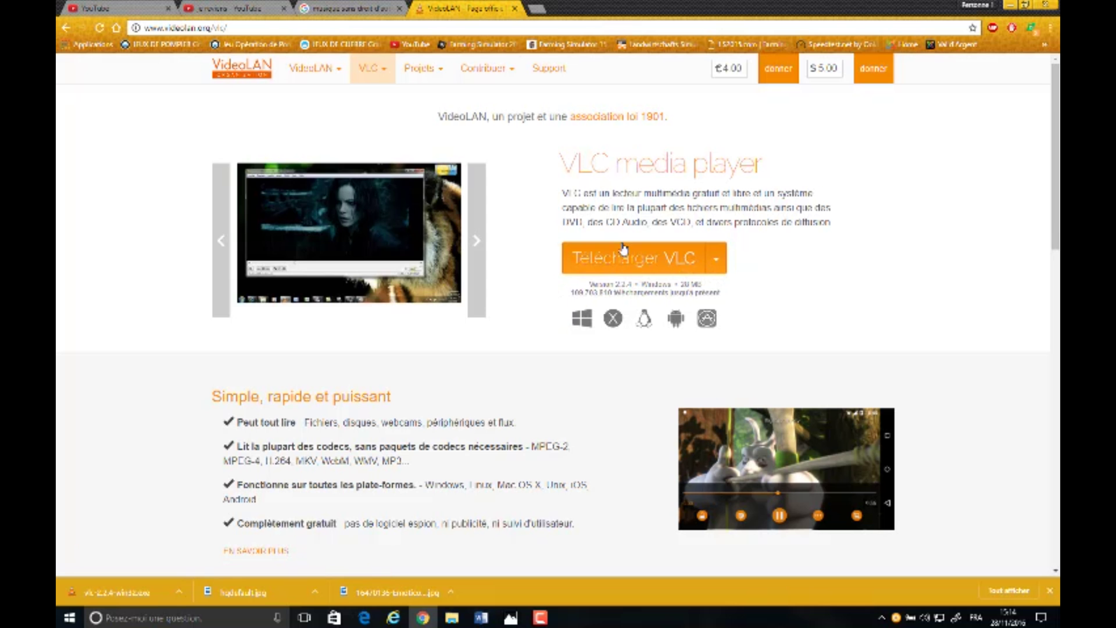
click(645, 272)
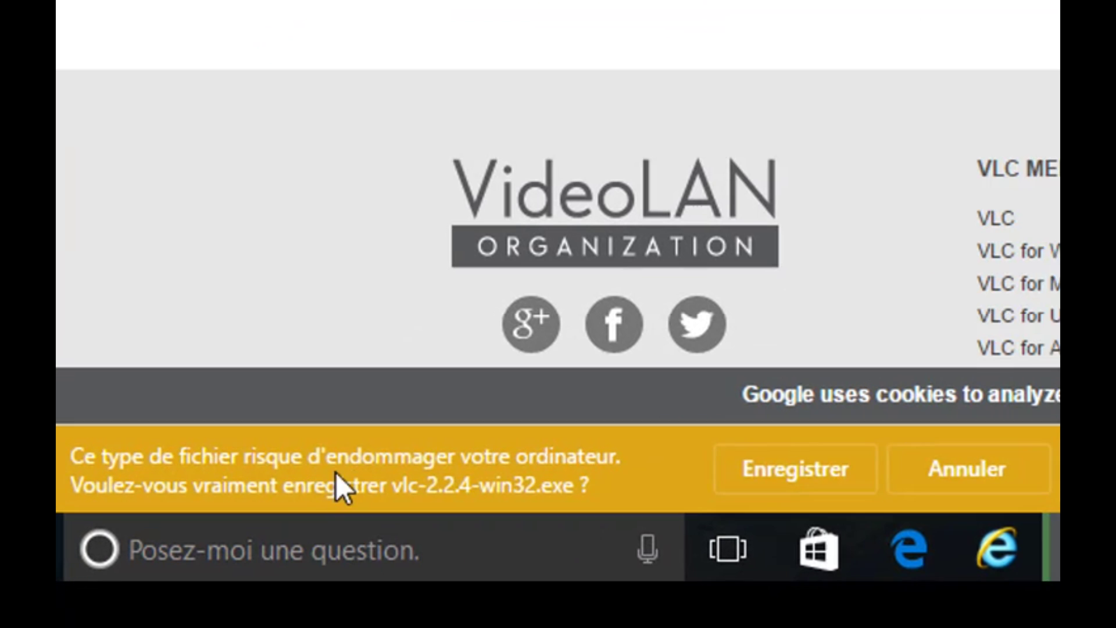
click(746, 468)
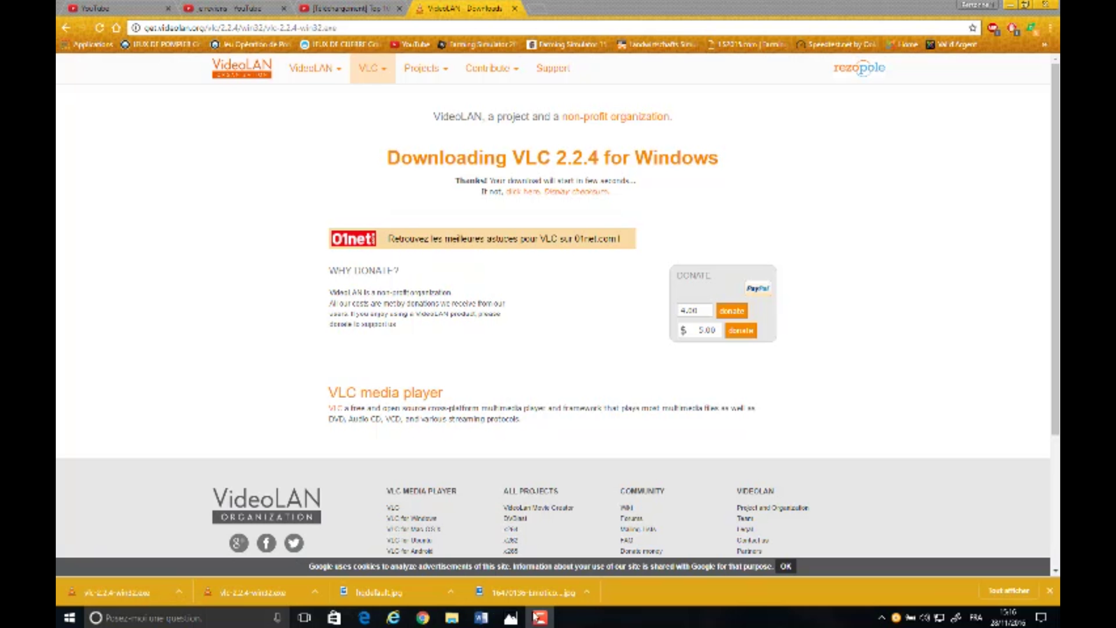
Open the Téléchargements folder in File Explorer and run the vlc-2.2.4-win32 installer
click(453, 618)
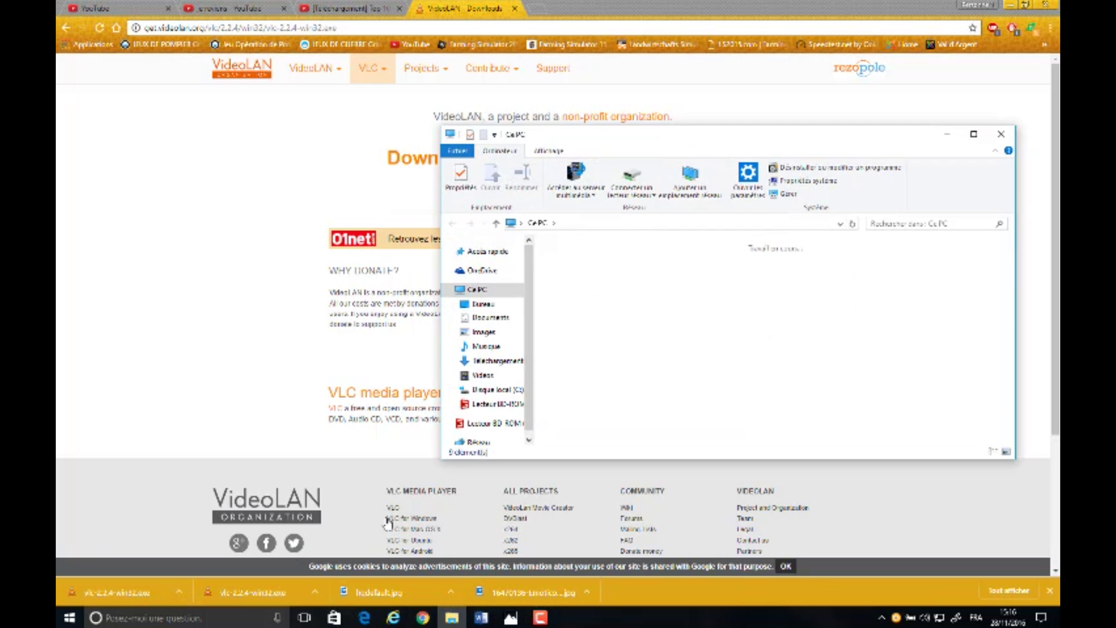
click(496, 361)
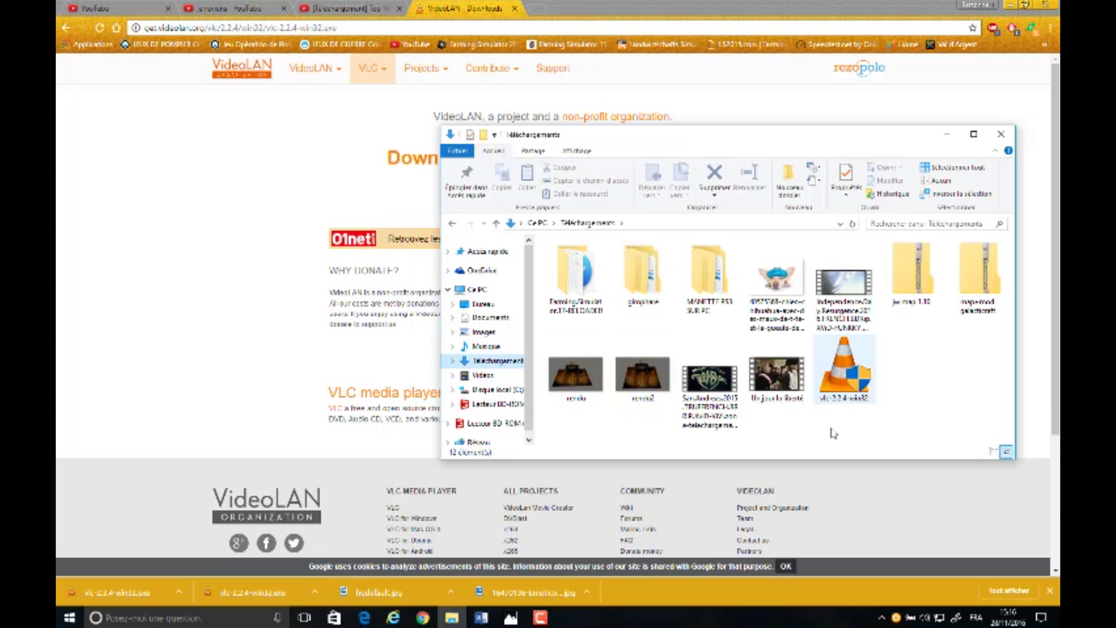
click(860, 383)
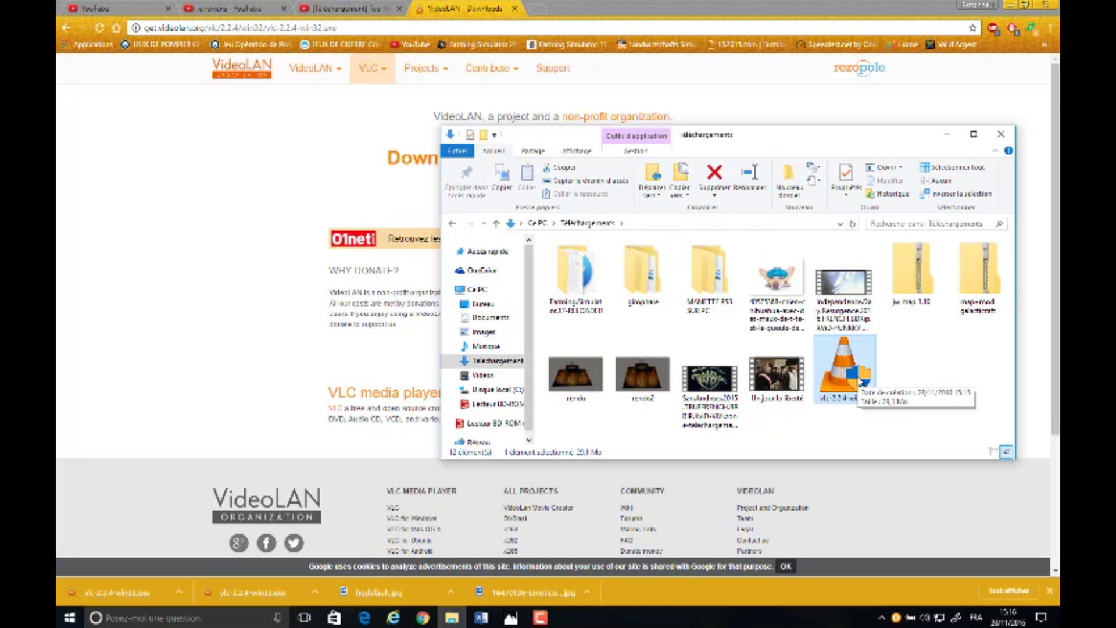
double_click(859, 381)
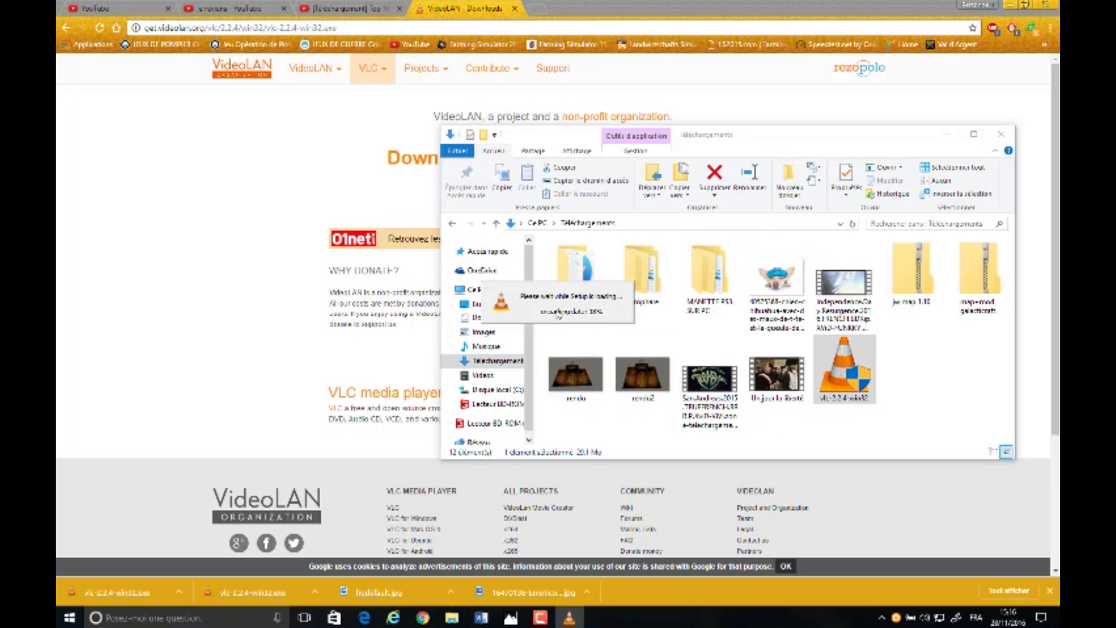
Try to move the vlc-2.2.4-win32 installer file to the recycle bin
right_click(847, 364)
click(895, 323)
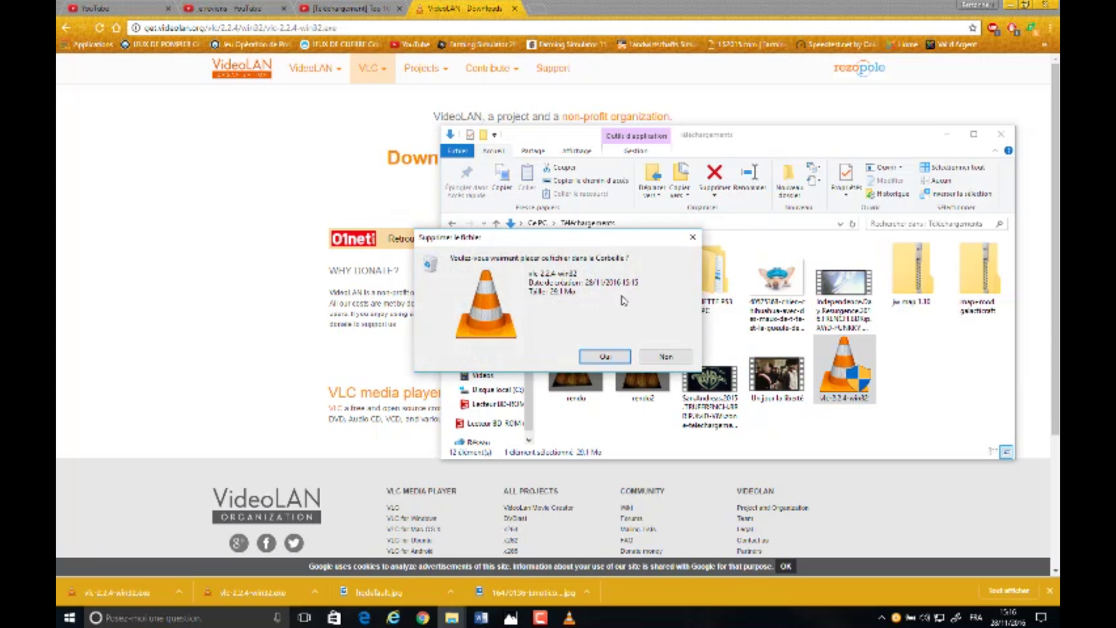
click(614, 357)
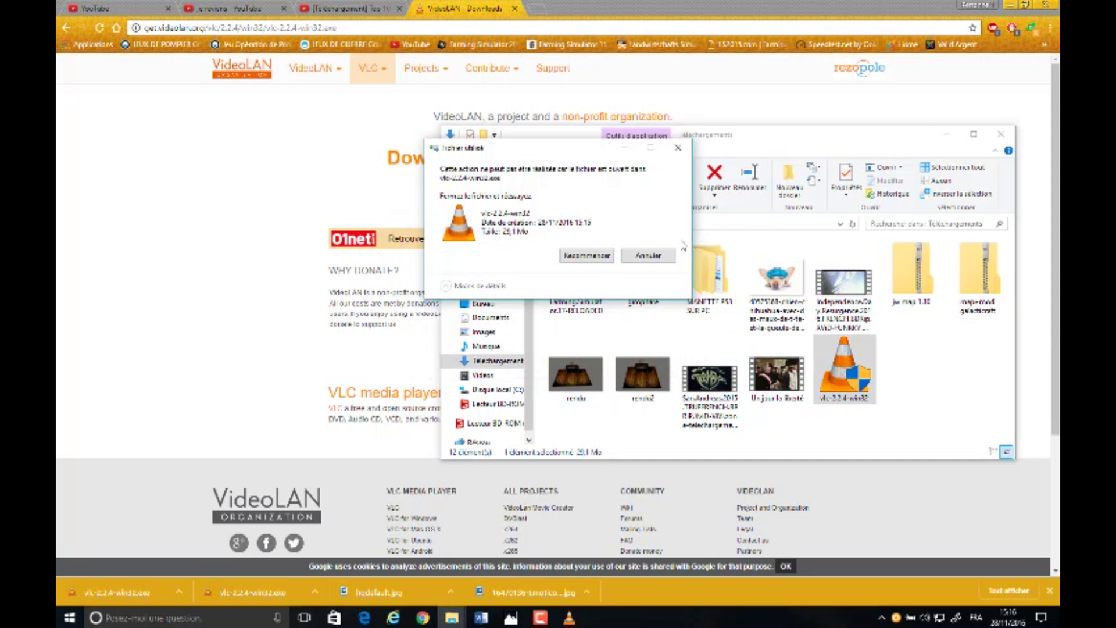
click(649, 255)
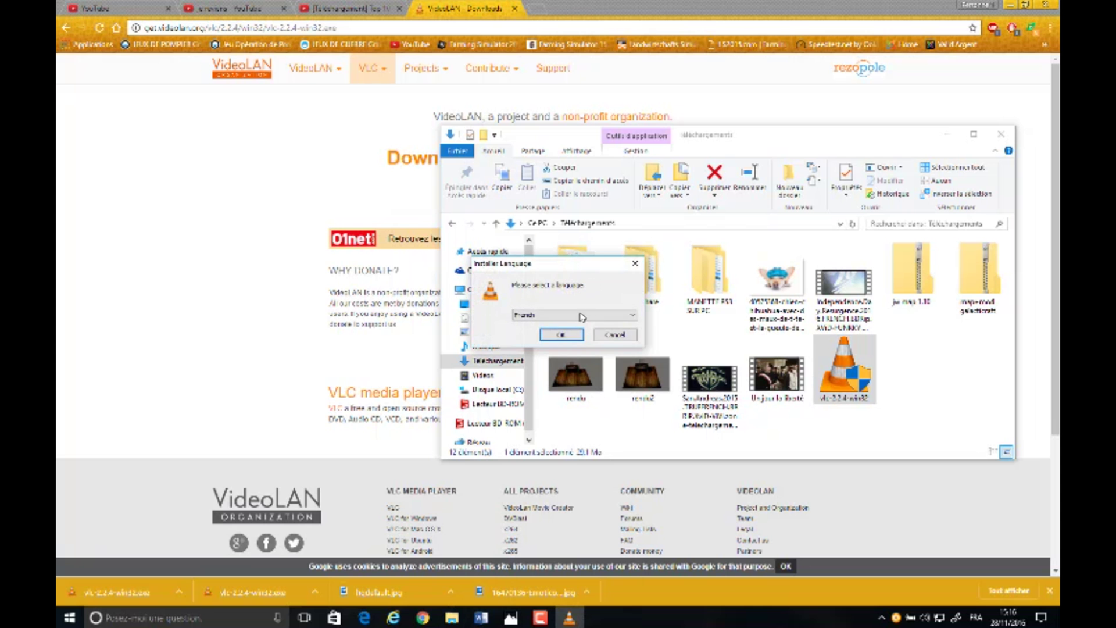
Start the VLC setup in French, read through the user licence and accept it
click(561, 334)
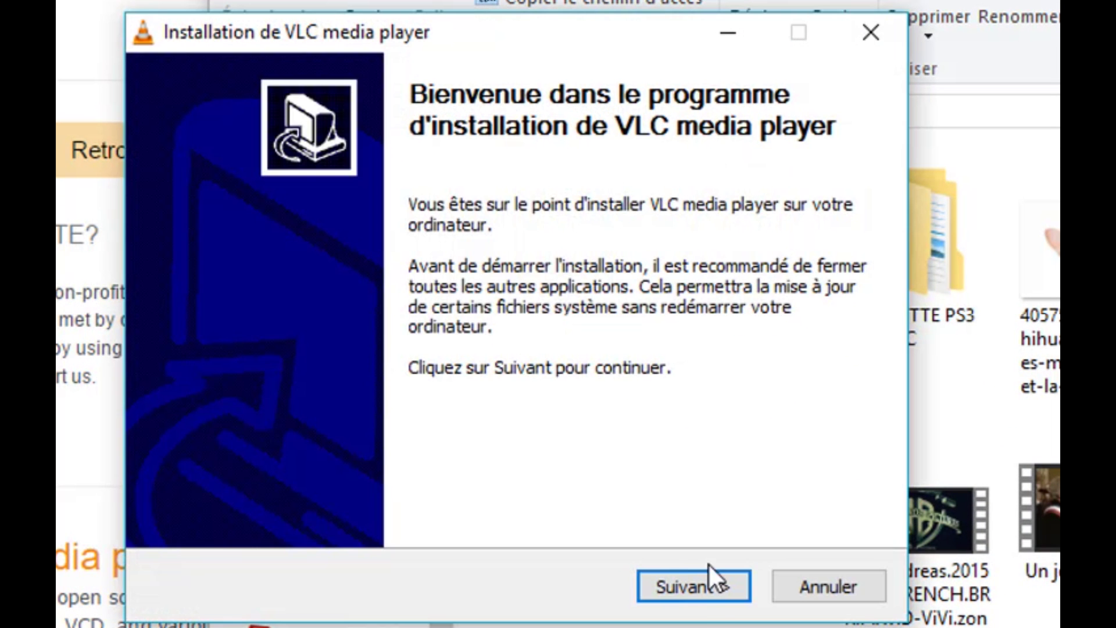
click(707, 585)
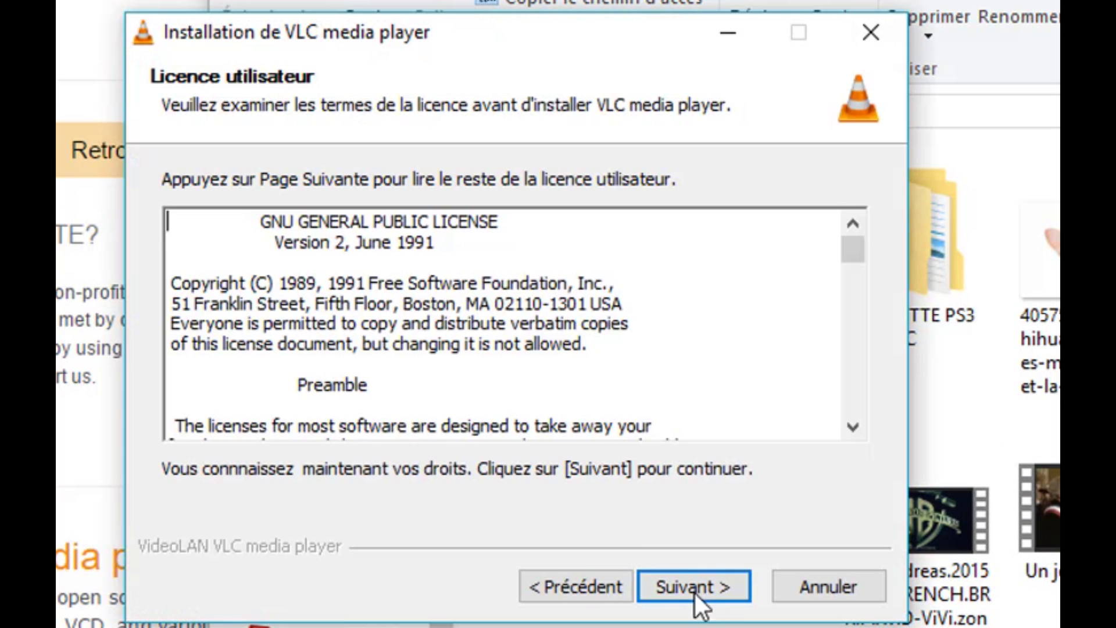
scroll(596, 332, down, 5)
scroll(596, 332, down, 20)
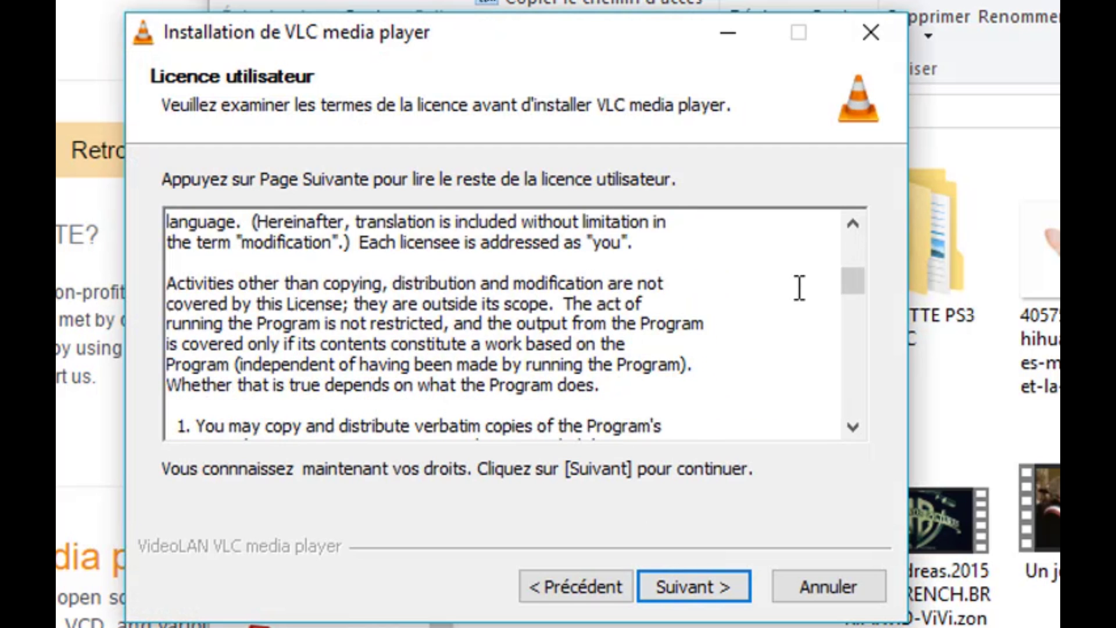
scroll(762, 353, down, 20)
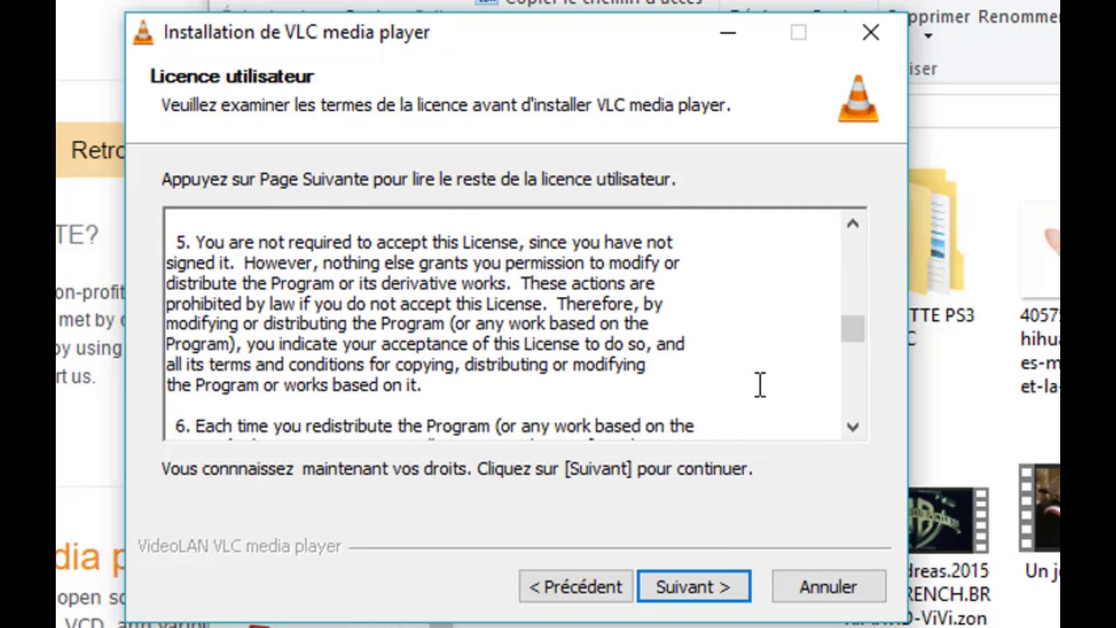
scroll(761, 384, down, 20)
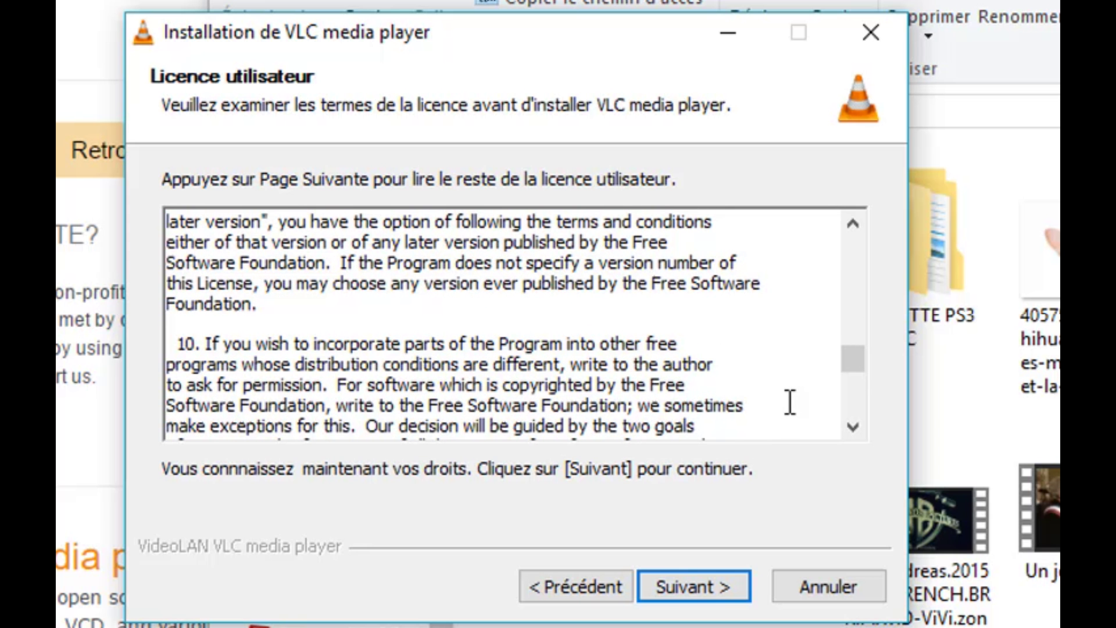
click(717, 577)
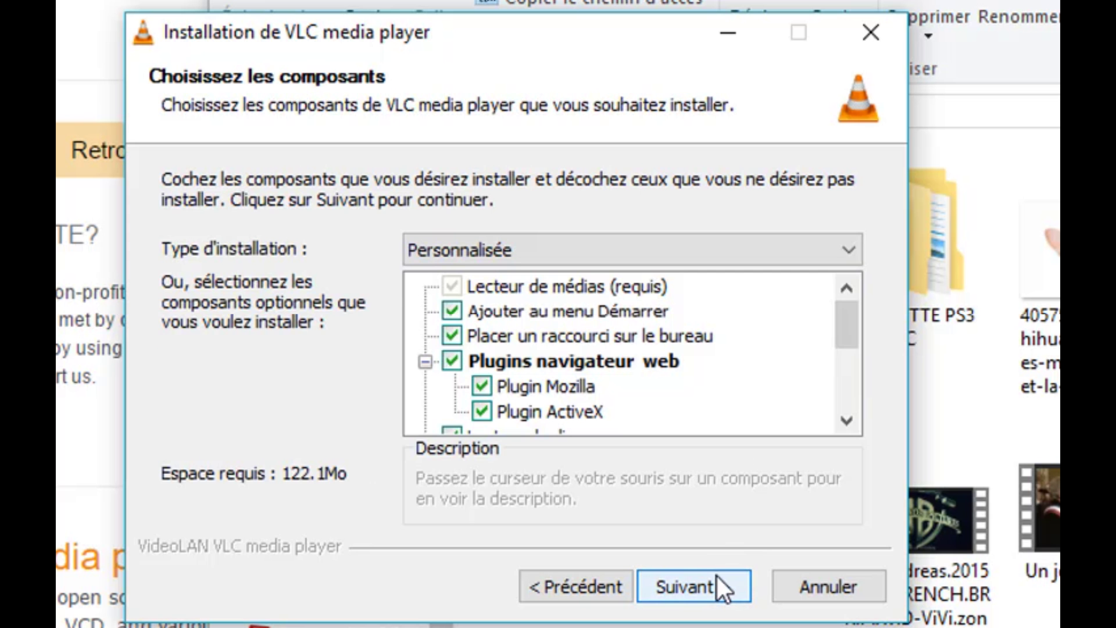
Install VLC with the default components in C:\Program Files (x86)\VideoLAN\VLC and finish the setup with launching VLC enabled
click(717, 585)
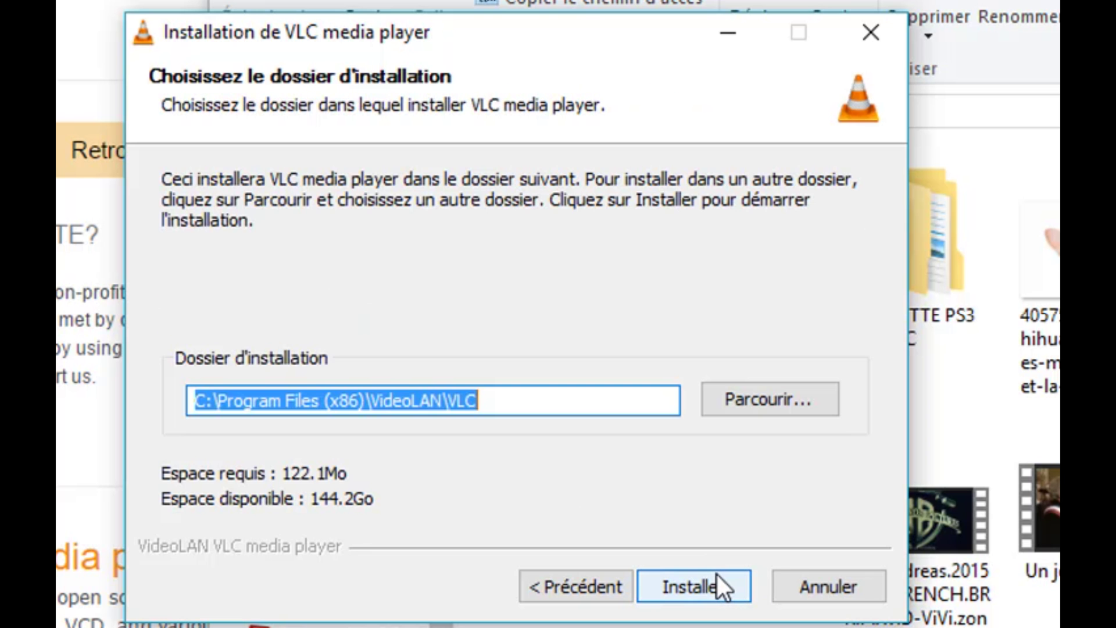
click(717, 576)
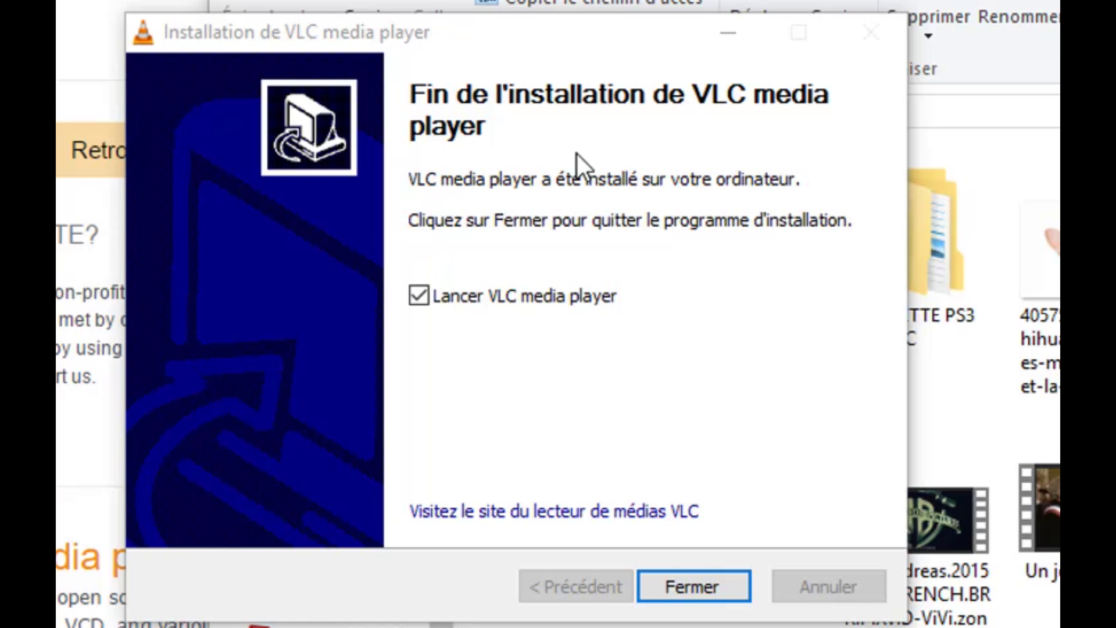
drag(539, 52, 517, 107)
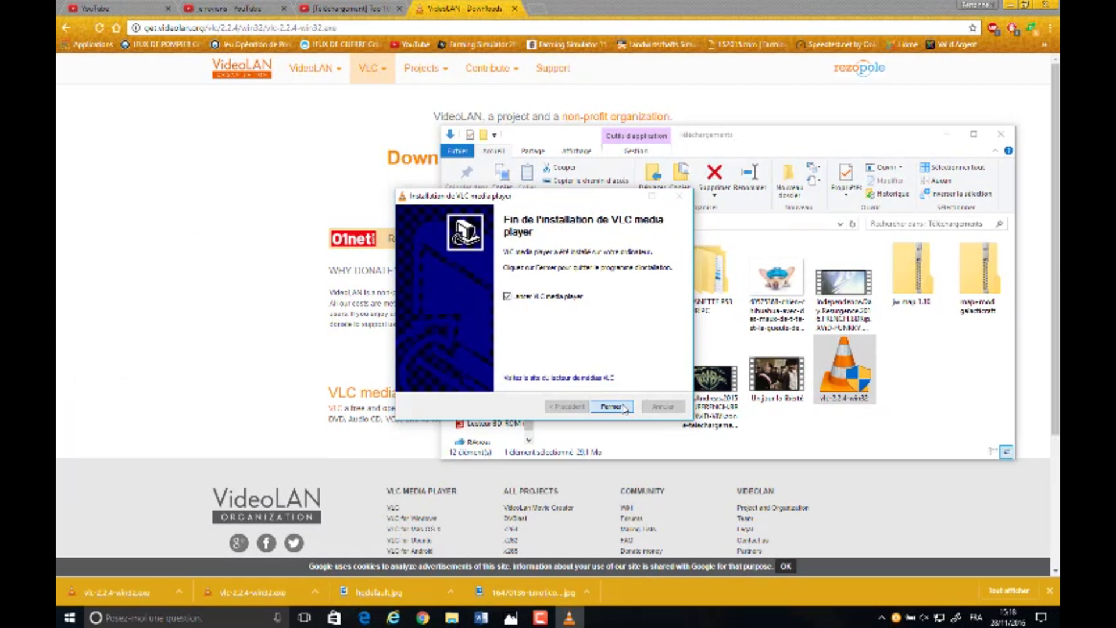
click(633, 437)
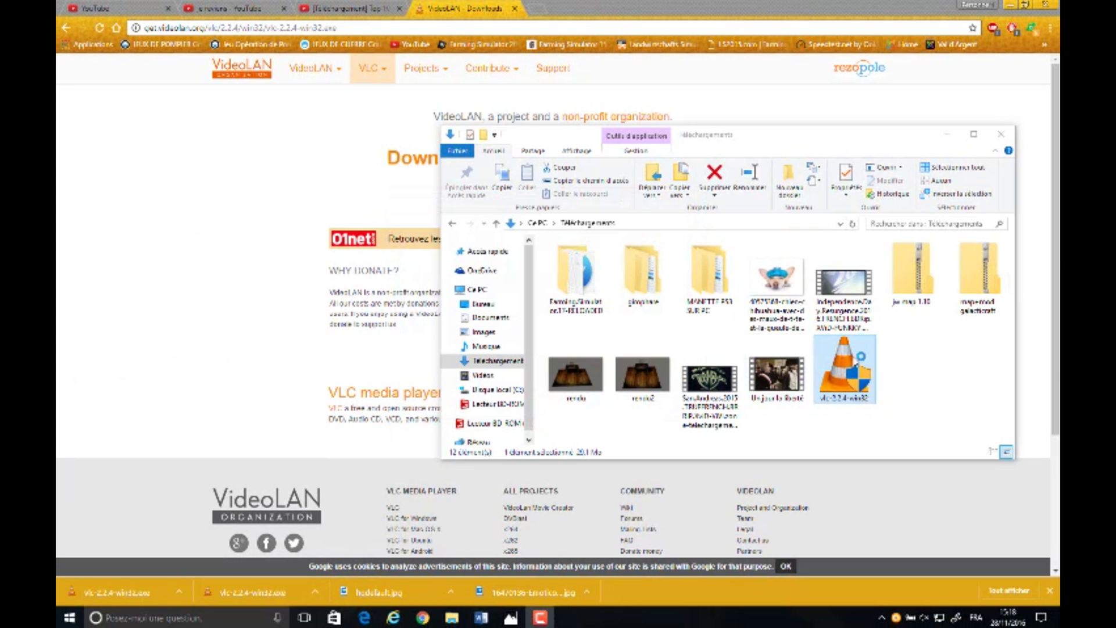
Move the vlc-2.2.4-win32 installer file from the Téléchargements folder to the recycle bin
right_click(855, 375)
click(861, 331)
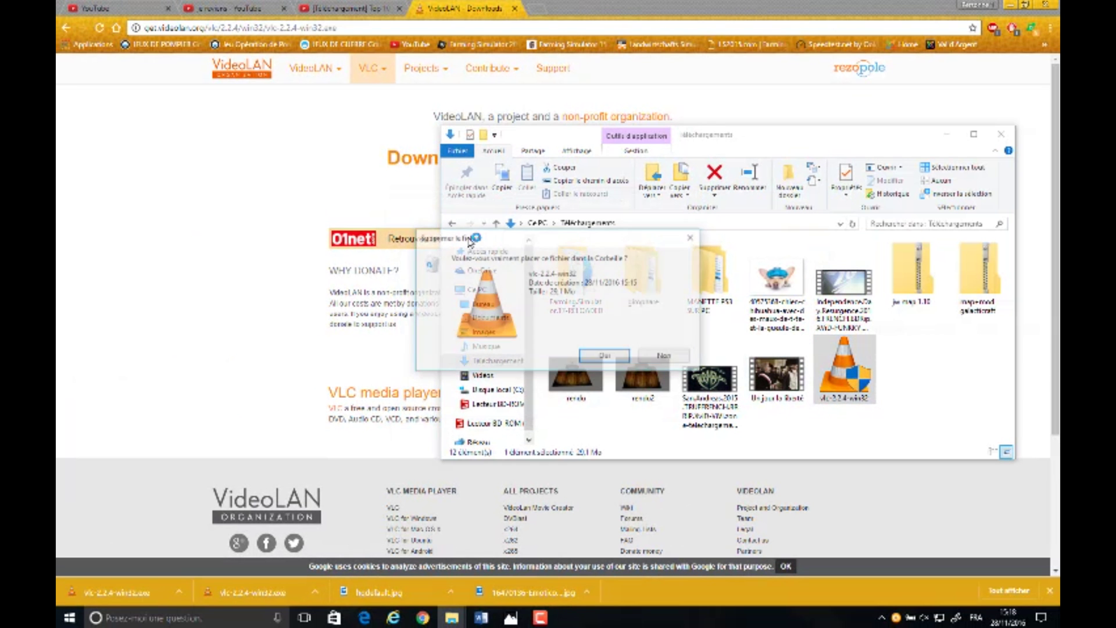
click(605, 356)
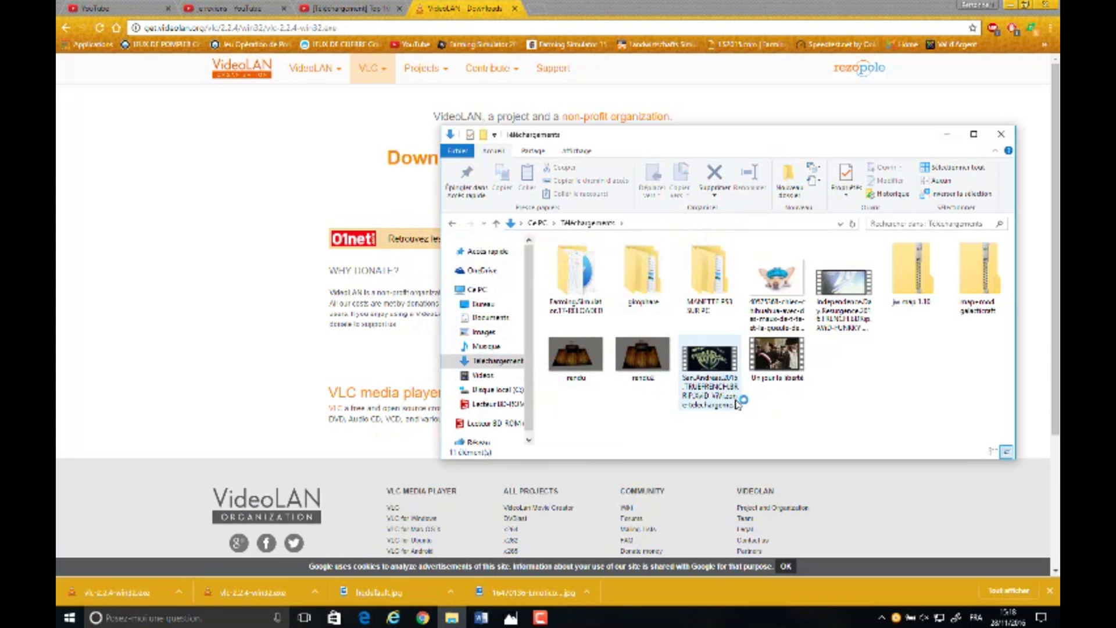
Switch to VLC, accept its privacy policy with metadata network access and update checks enabled, and maximize the player window
double_click(736, 401)
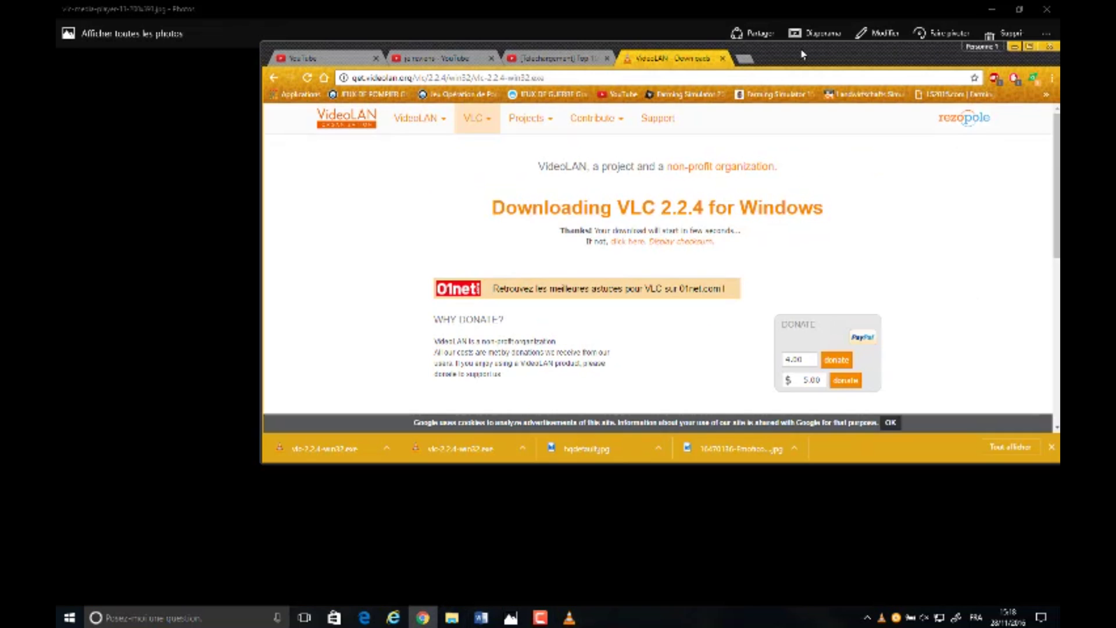
double_click(860, 8)
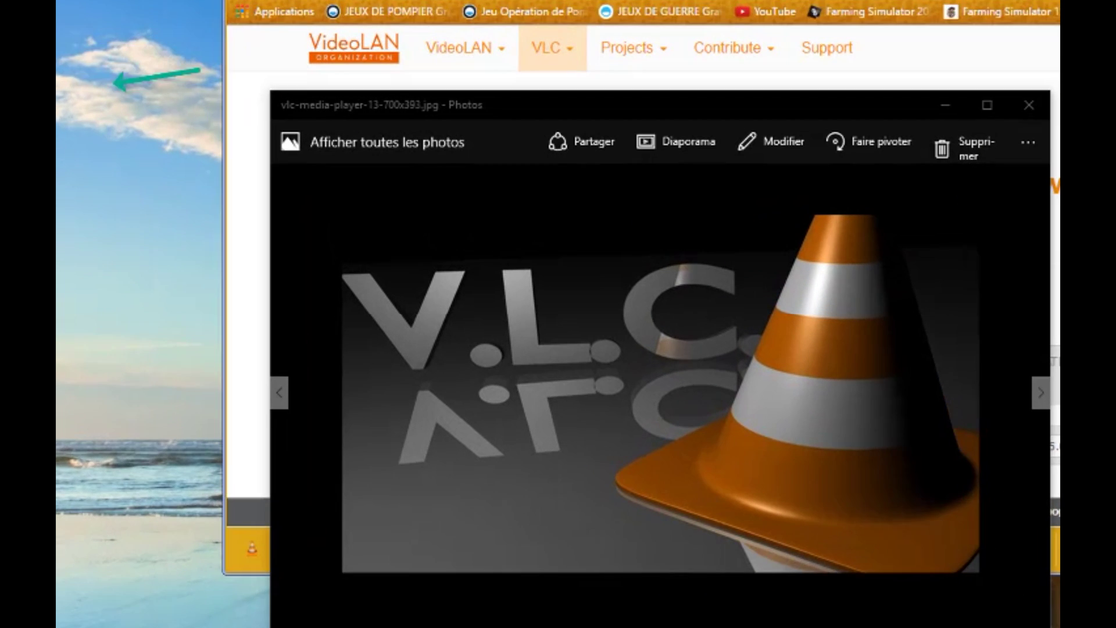
click(569, 618)
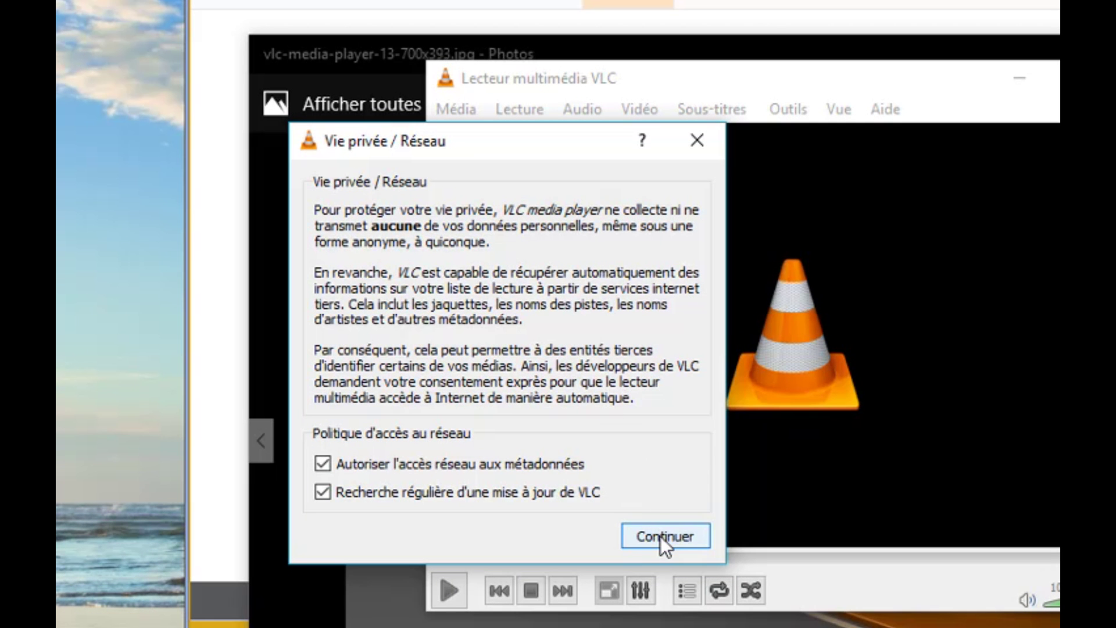
click(661, 538)
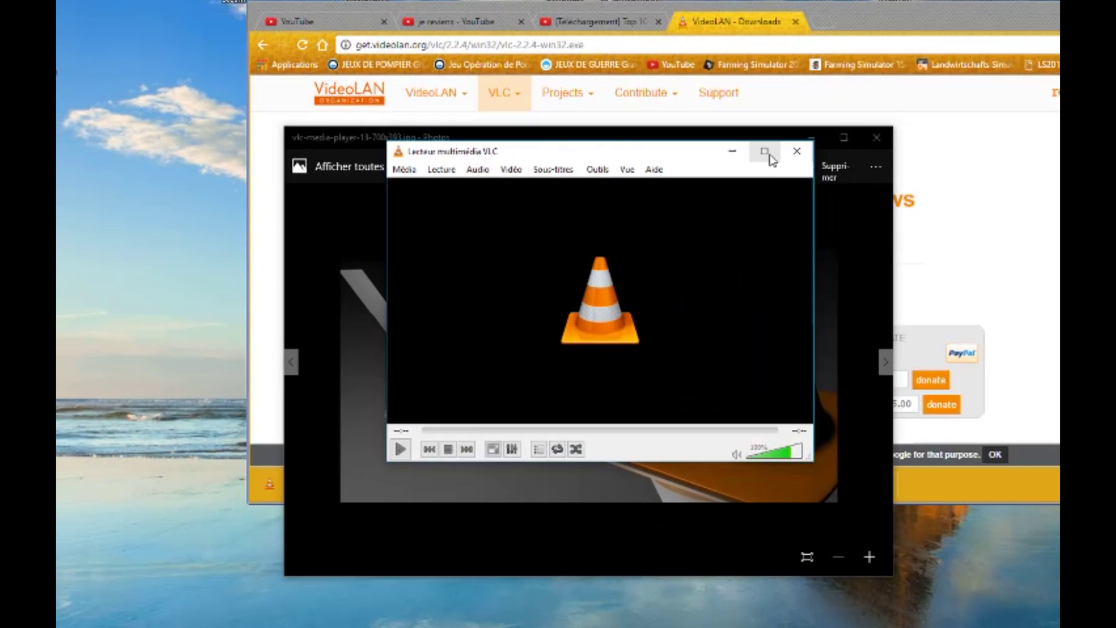
click(766, 152)
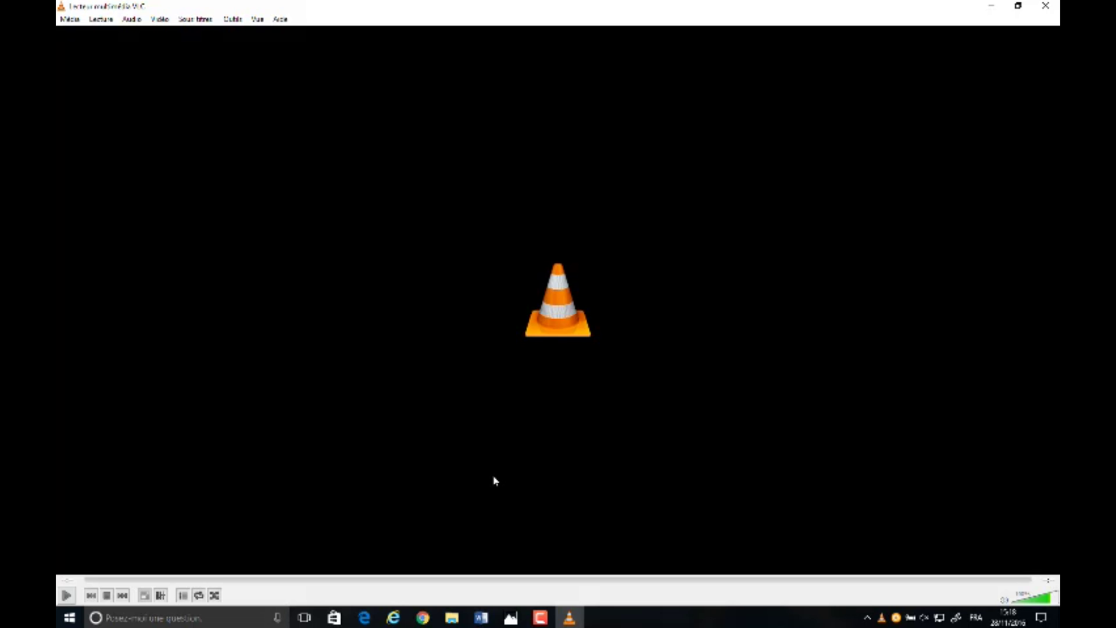
Open VLC's dialog for opening a network stream, ready to receive a network URL
click(70, 21)
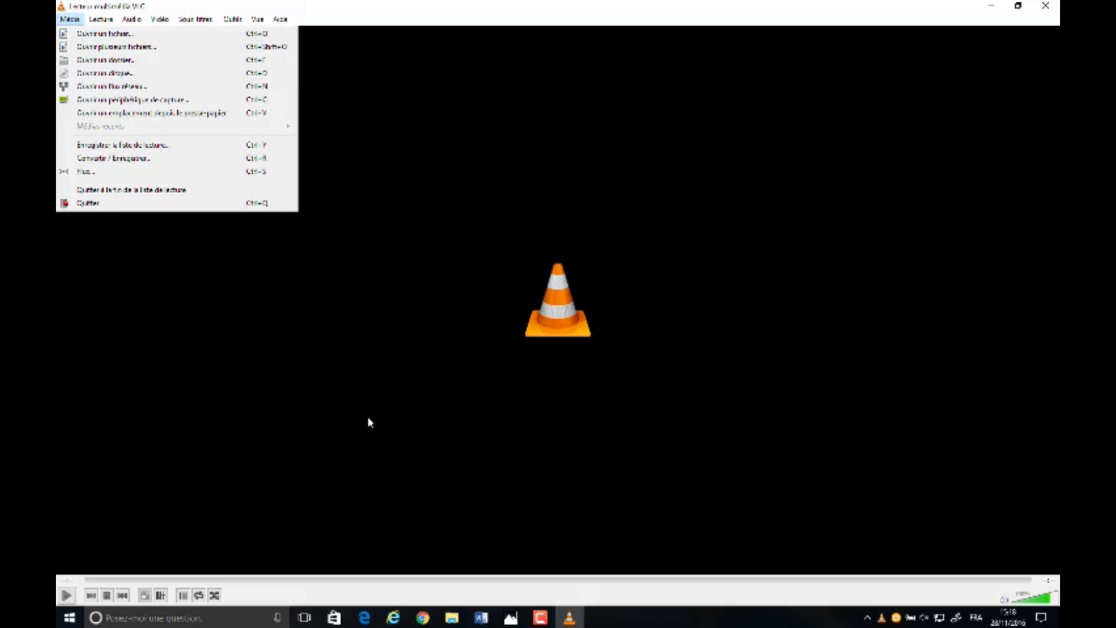
click(111, 87)
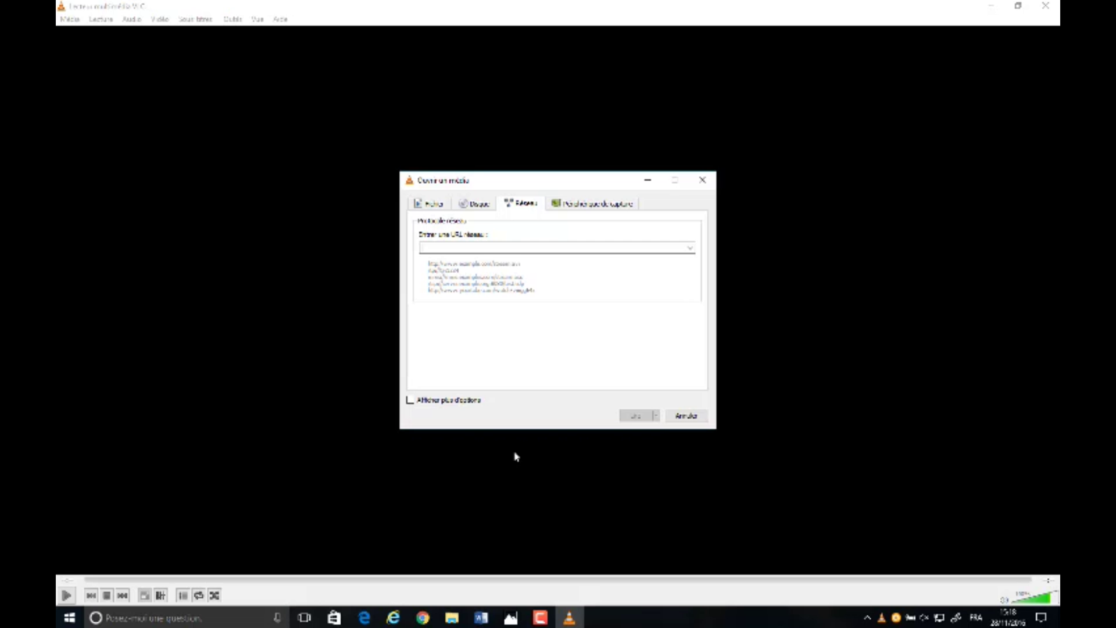
click(512, 250)
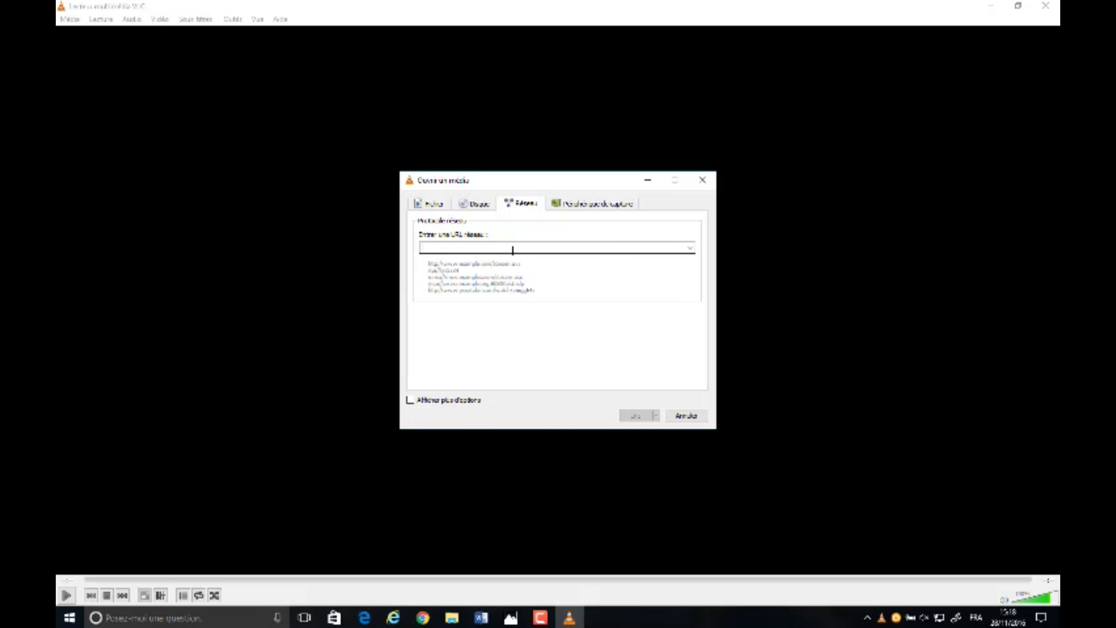
right_click(512, 250)
Switch to Chrome and copy the web address of the "je reviens" YouTube video, then clear the browser out of the way
click(423, 618)
click(171, 7)
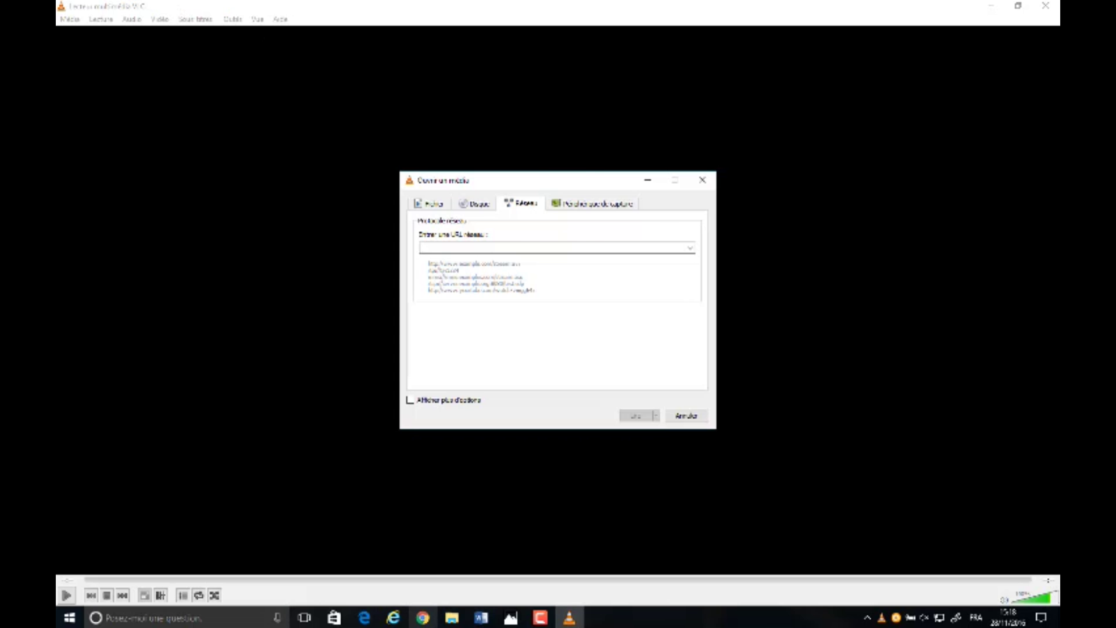
click(423, 617)
click(417, 60)
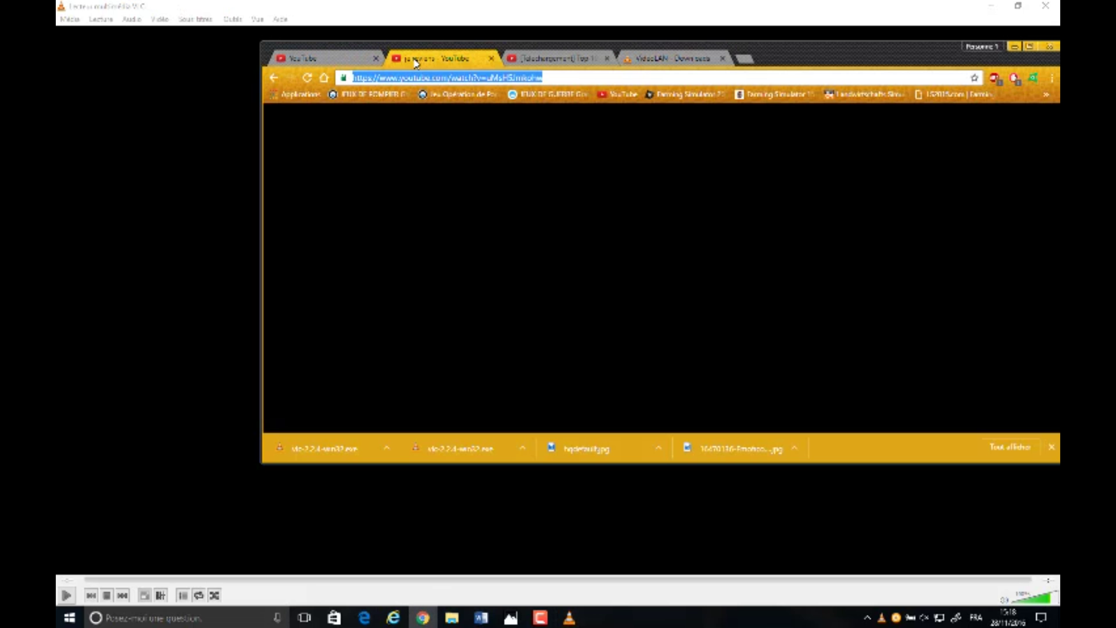
right_click(517, 79)
click(540, 120)
drag(811, 60, 667, 50)
click(872, 39)
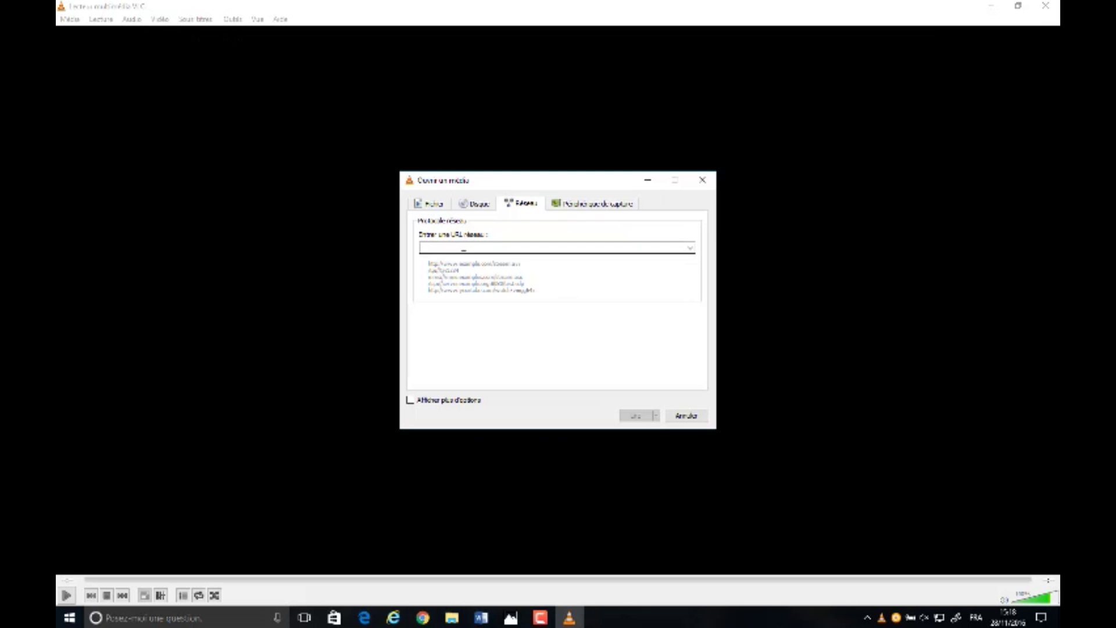
Paste the copied YouTube address as the network URL in VLC and play the stream
right_click(464, 249)
click(616, 240)
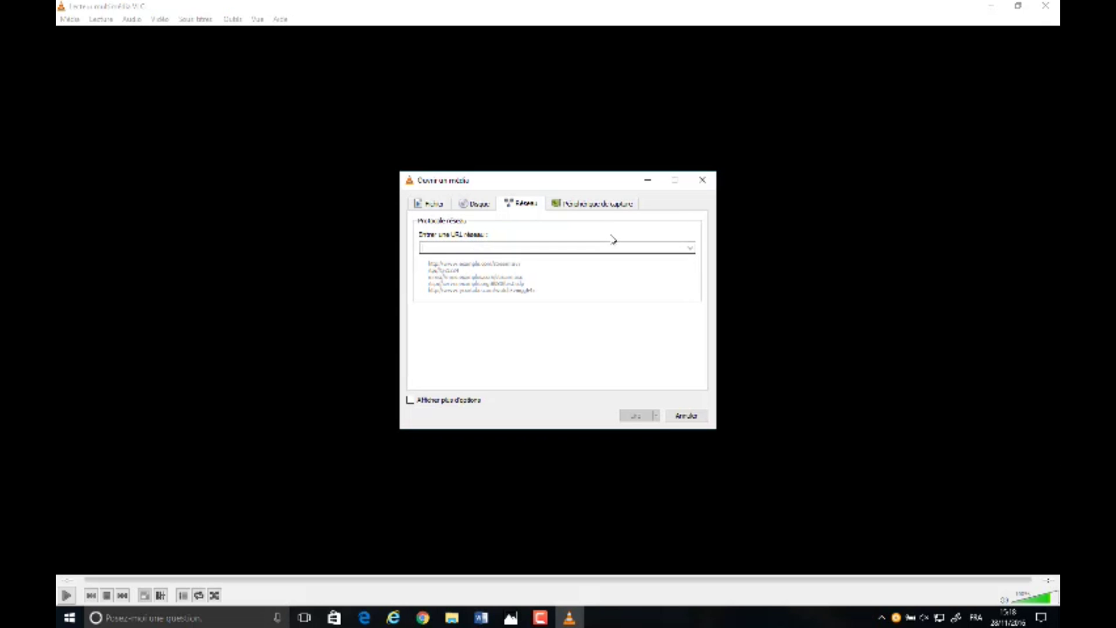
key(ctrl+v)
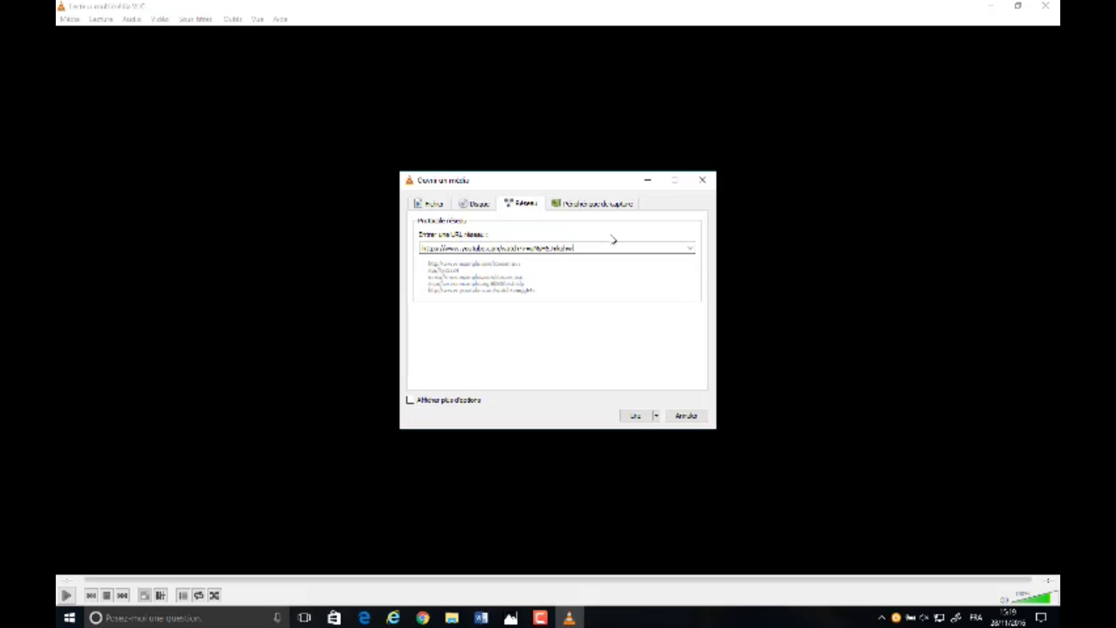
click(656, 416)
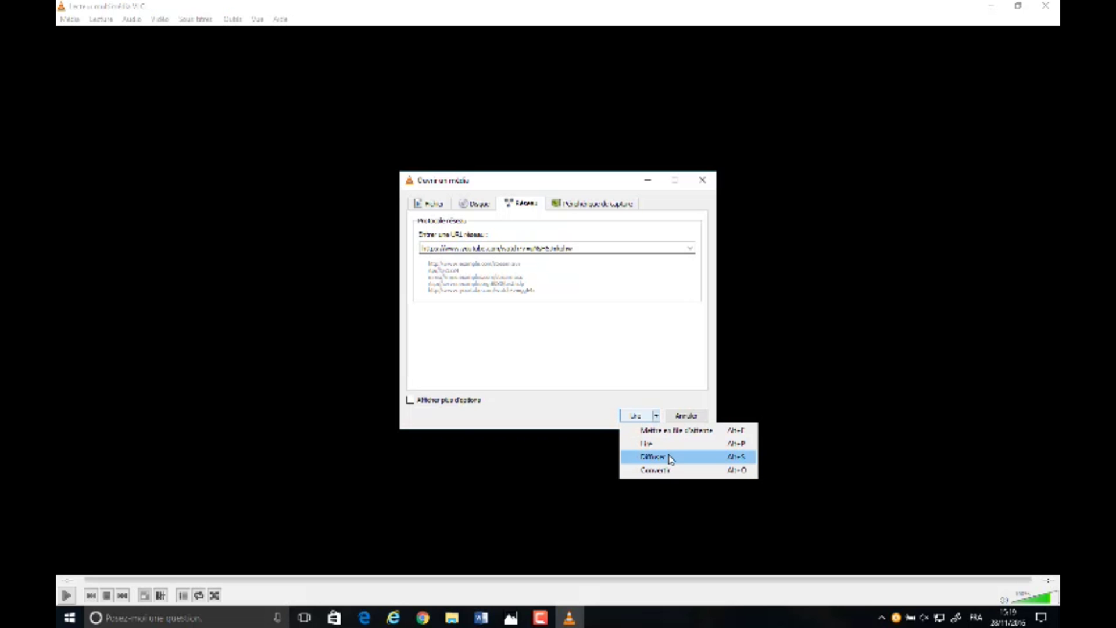
click(638, 418)
click(637, 417)
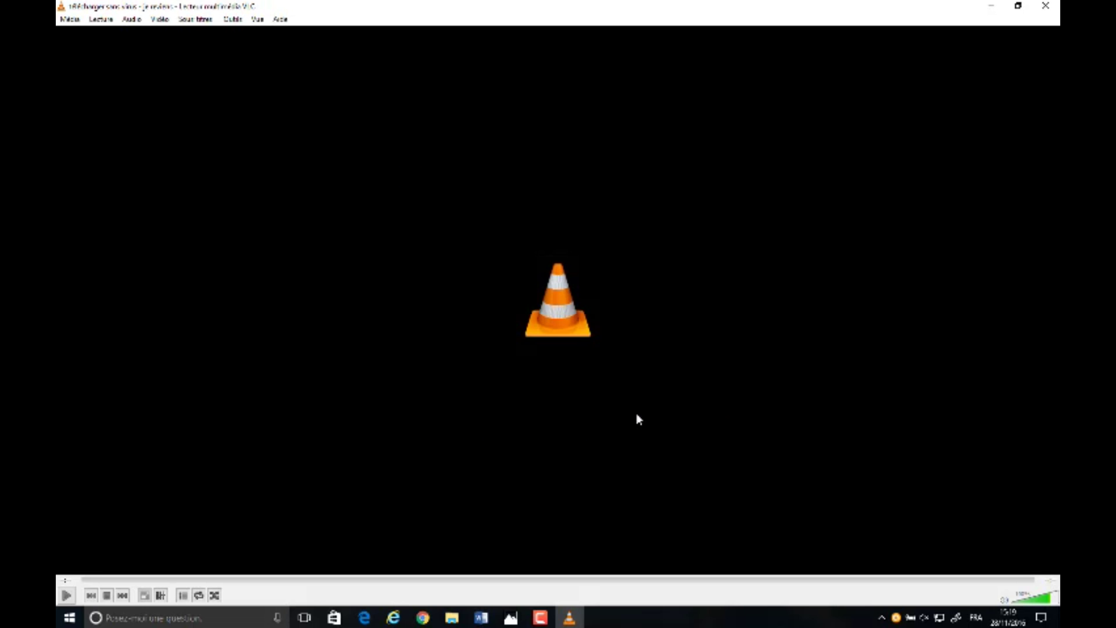